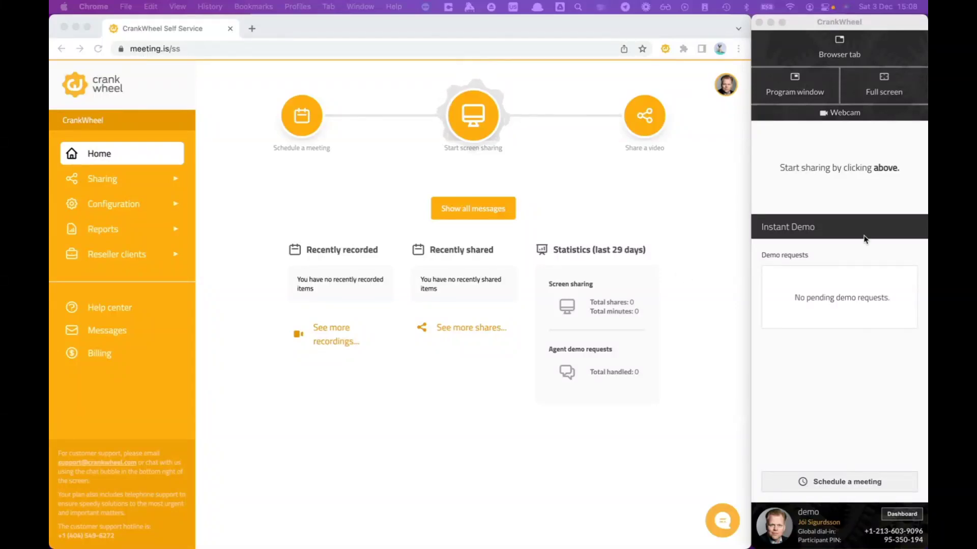
Preview the webcam and start sharing it.
left_click(864, 239)
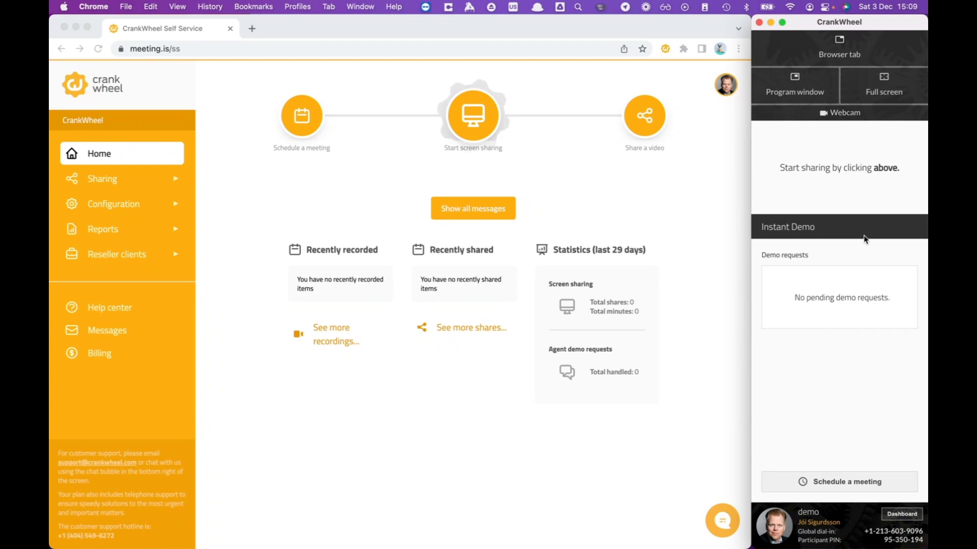
left_click(842, 113)
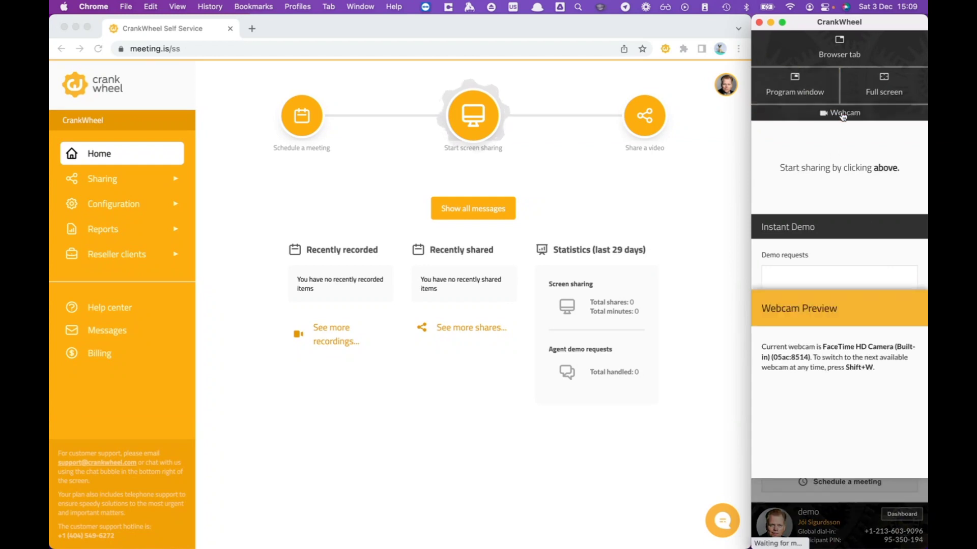
left_click(844, 115)
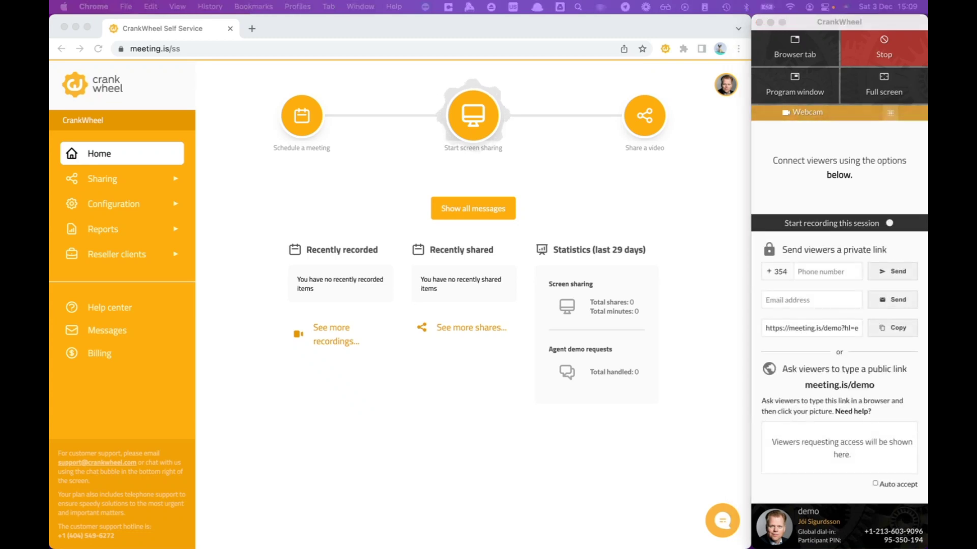
Copy the private viewer link and turn off the webcam background blur.
left_click(862, 177)
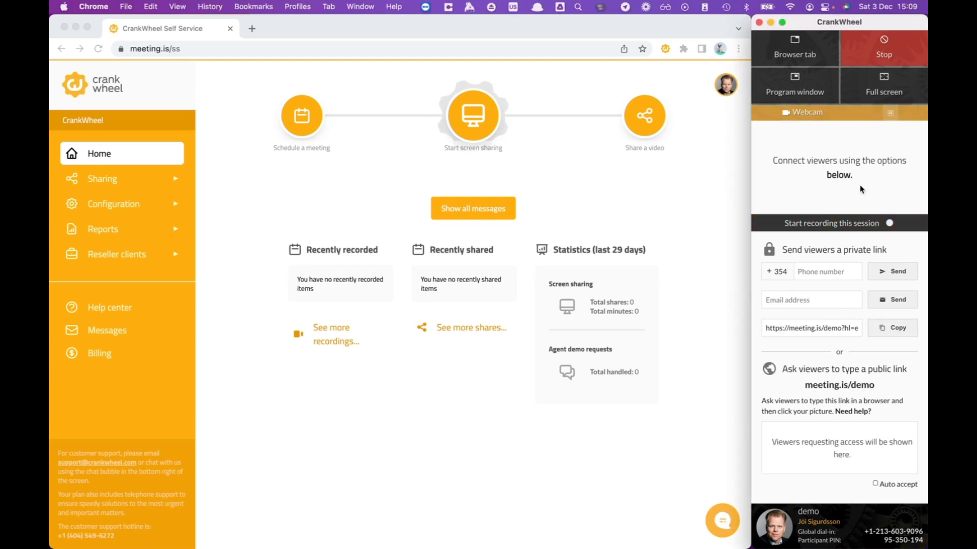
left_click(895, 331)
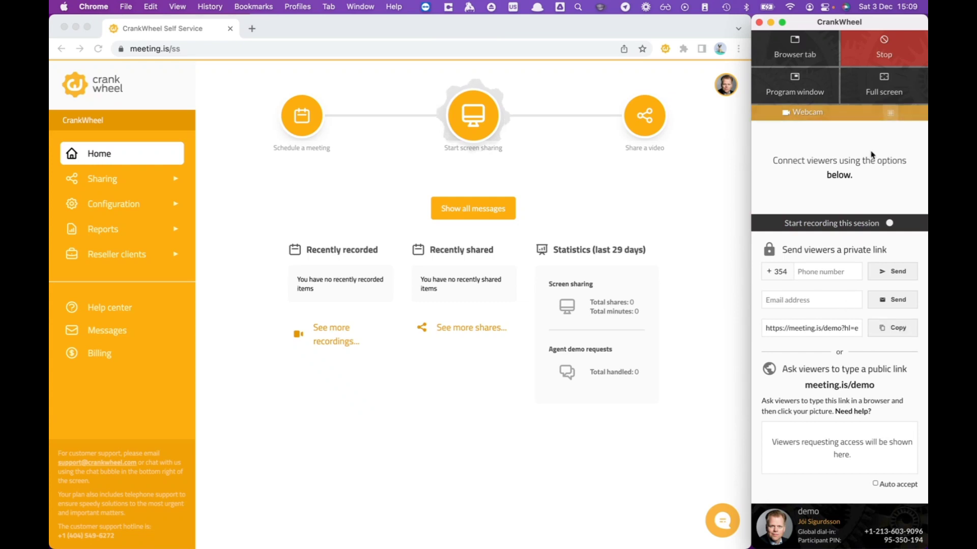
left_click(896, 328)
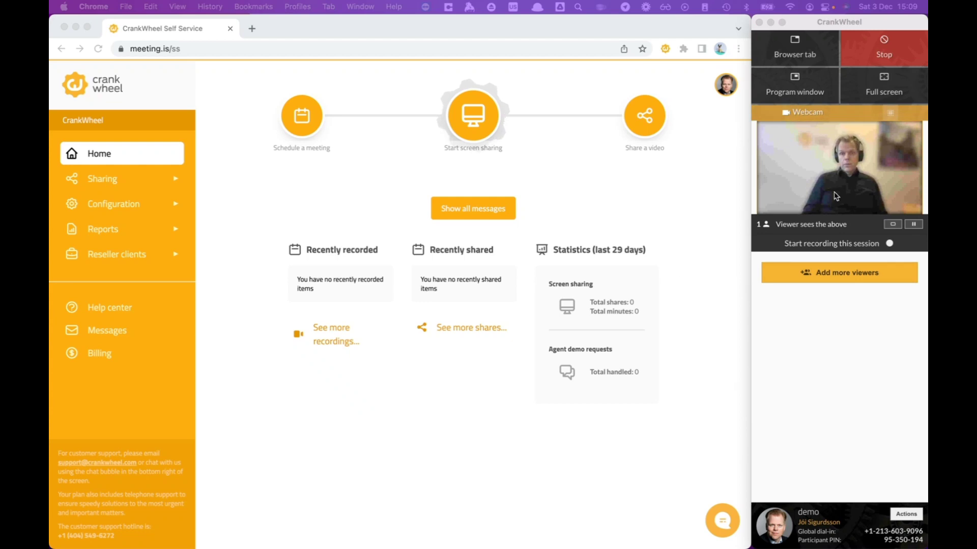
left_click(850, 242)
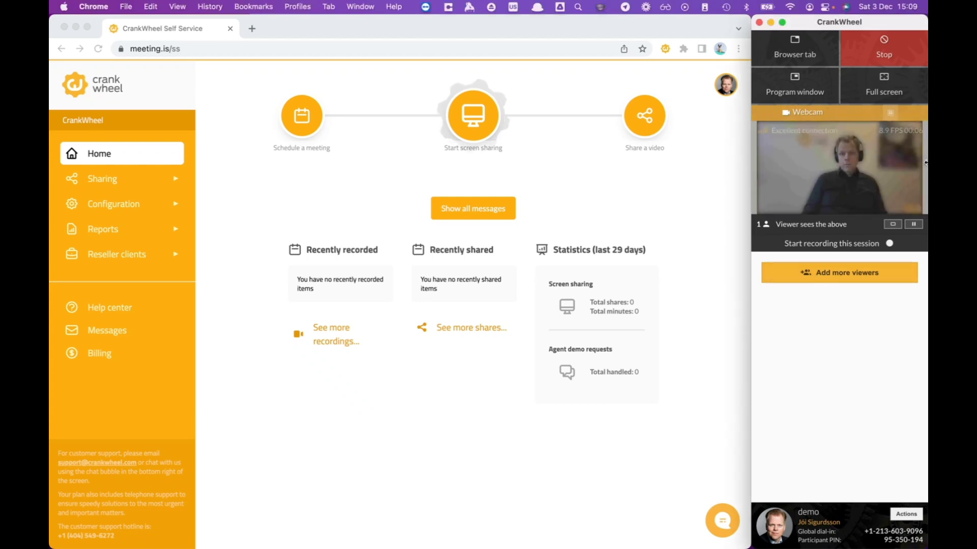
left_click(891, 113)
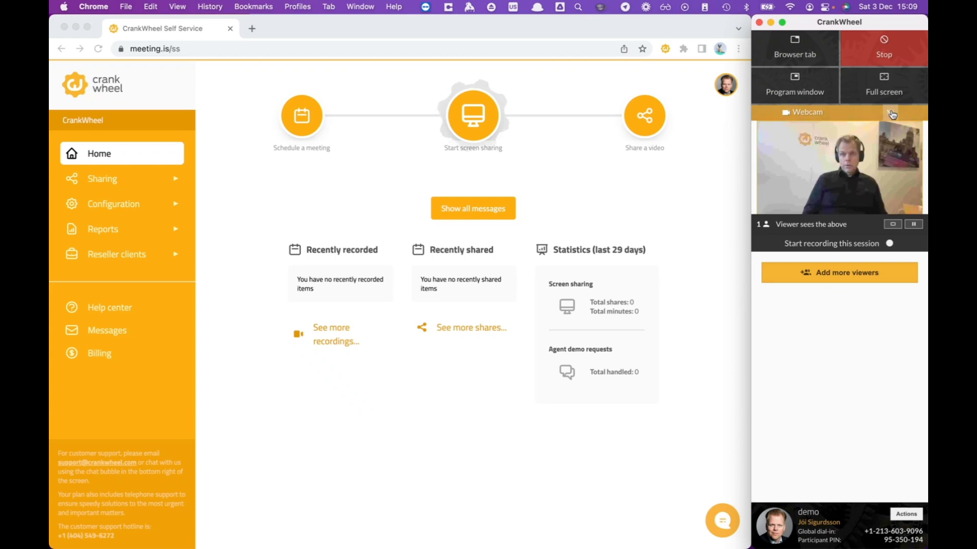
Turn the webcam blur back on and share the whole Screen 2 with the webcam overlaid.
left_click(891, 113)
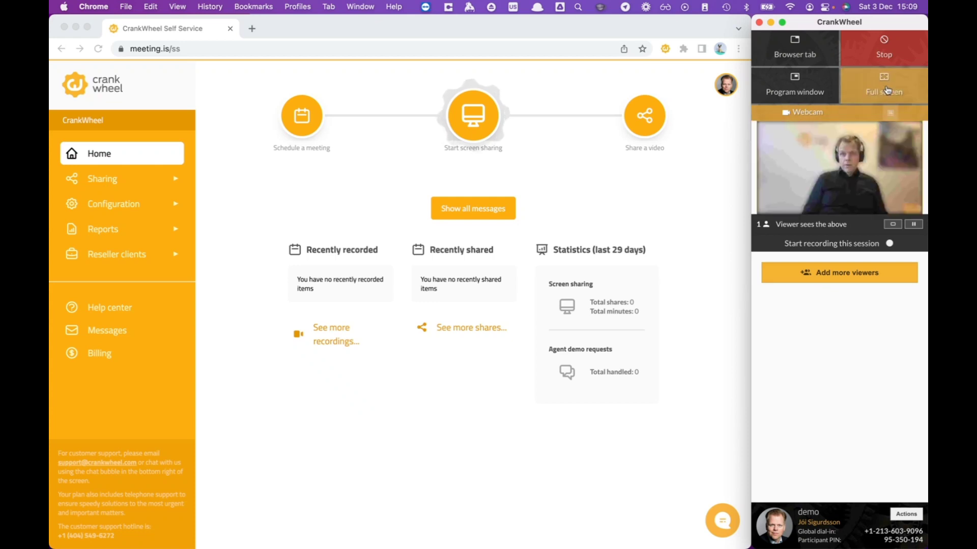
left_click(887, 91)
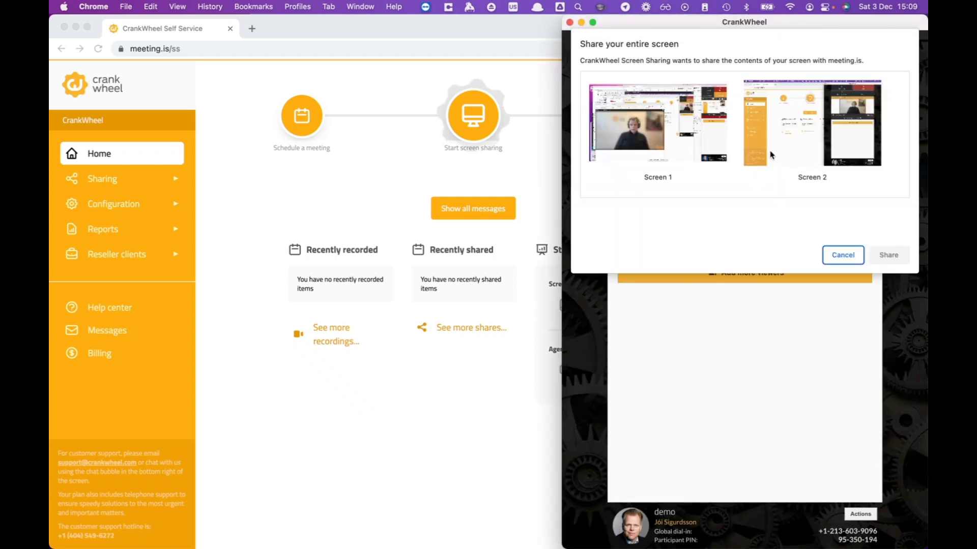
left_click(803, 133)
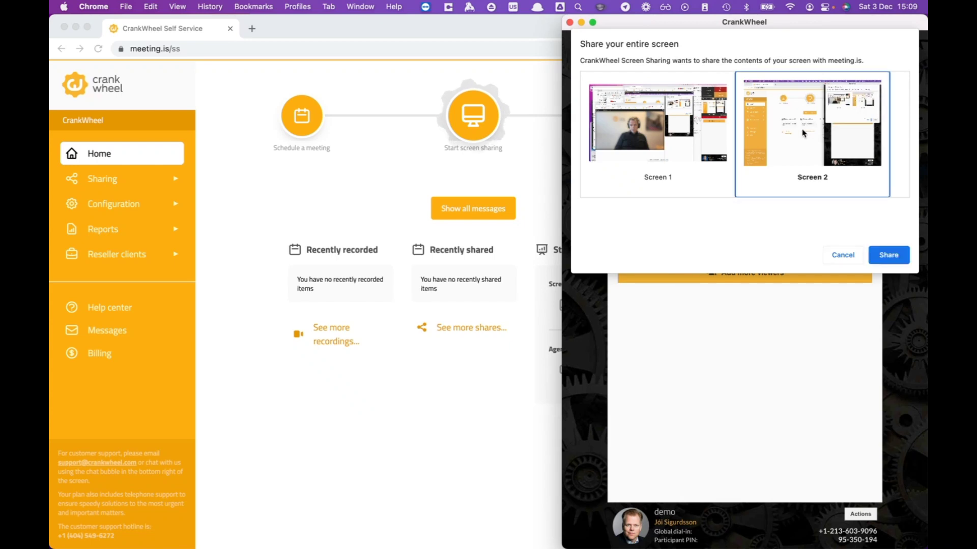
left_click(890, 258)
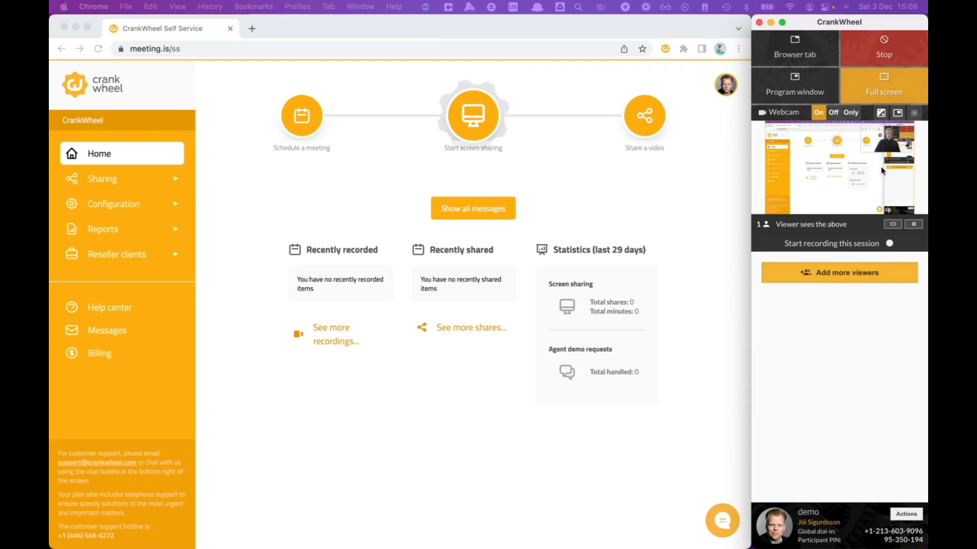
Start the session recording, stop it, then start it recording again.
left_click(832, 245)
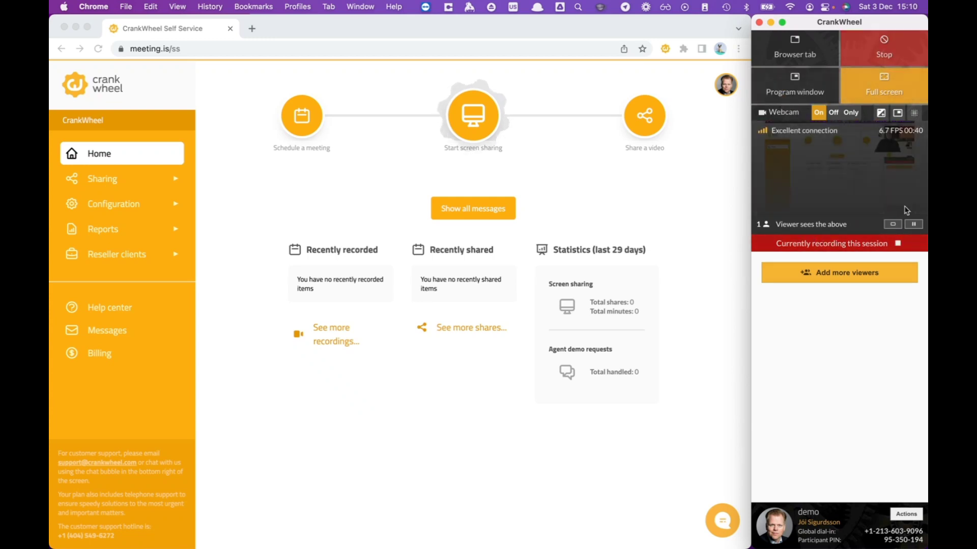
left_click(852, 247)
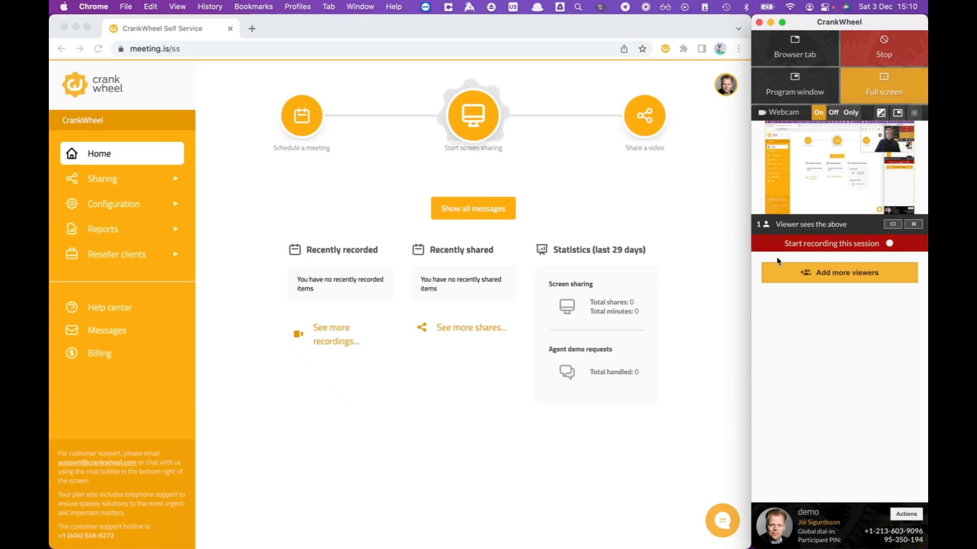
mouse_move(797, 148)
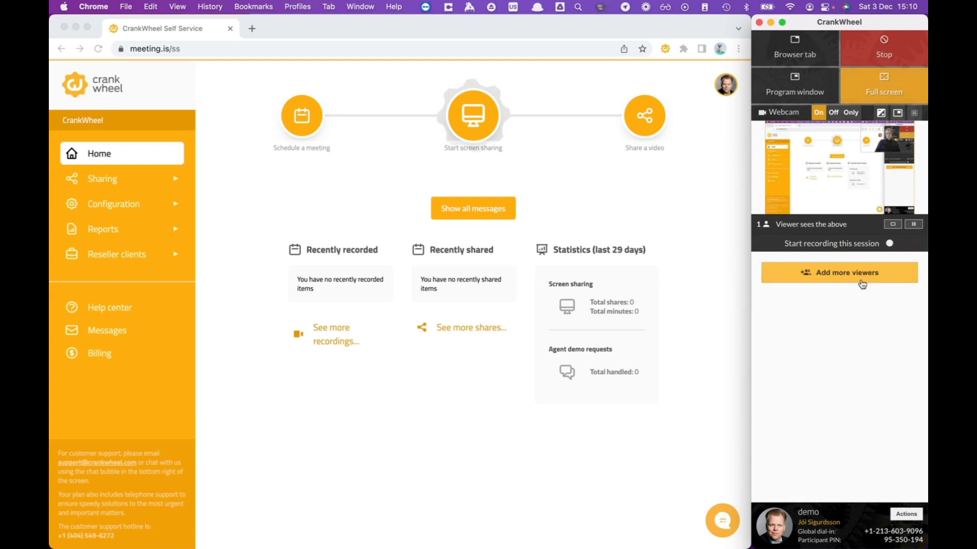
left_click(846, 244)
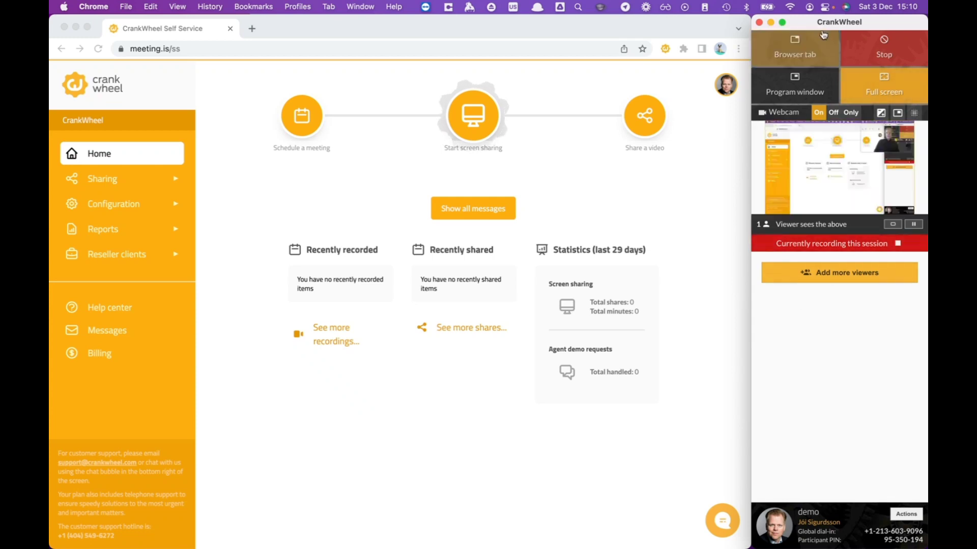
Stop the share and title the saved recording 'Demonstration recording'.
left_click(893, 45)
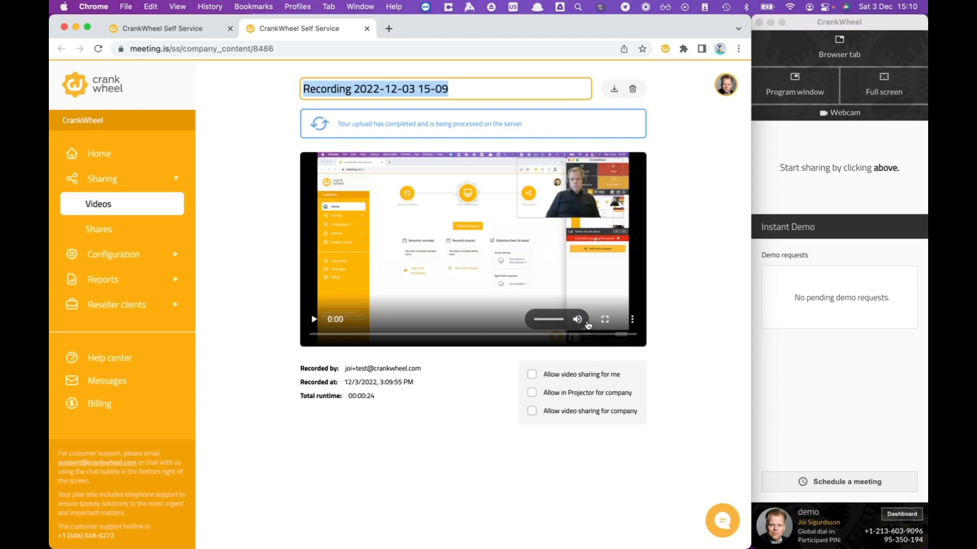
type("Demonstration")
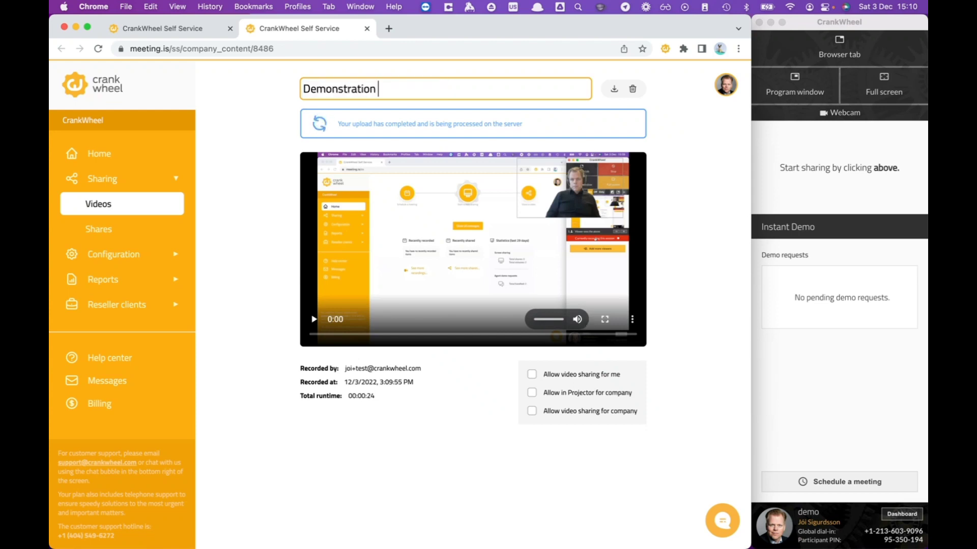
type(" recording")
key("Return")
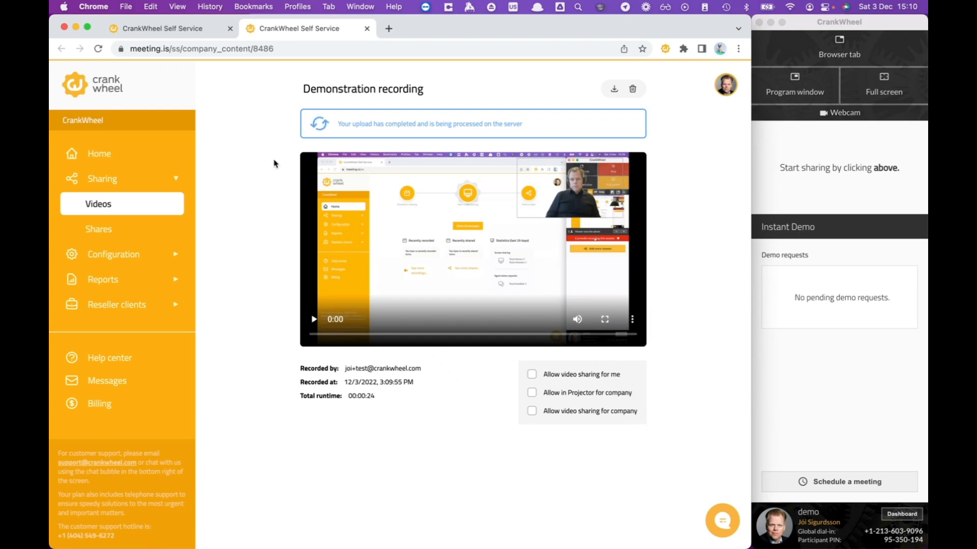
Allow sharing for me, Projector for company, and sharing for the company.
left_click(532, 375)
left_click(534, 394)
left_click(531, 393)
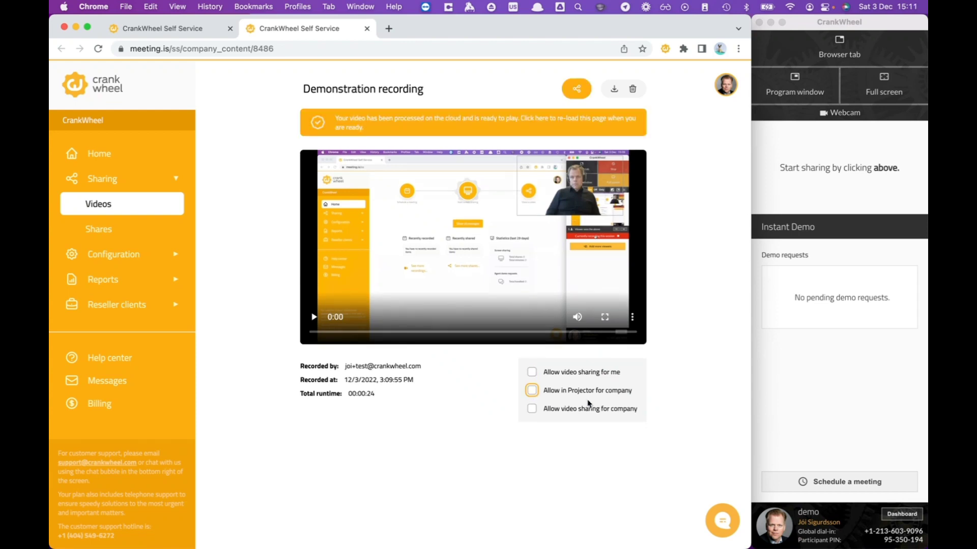
left_click(532, 410)
left_click(530, 372)
left_click(532, 392)
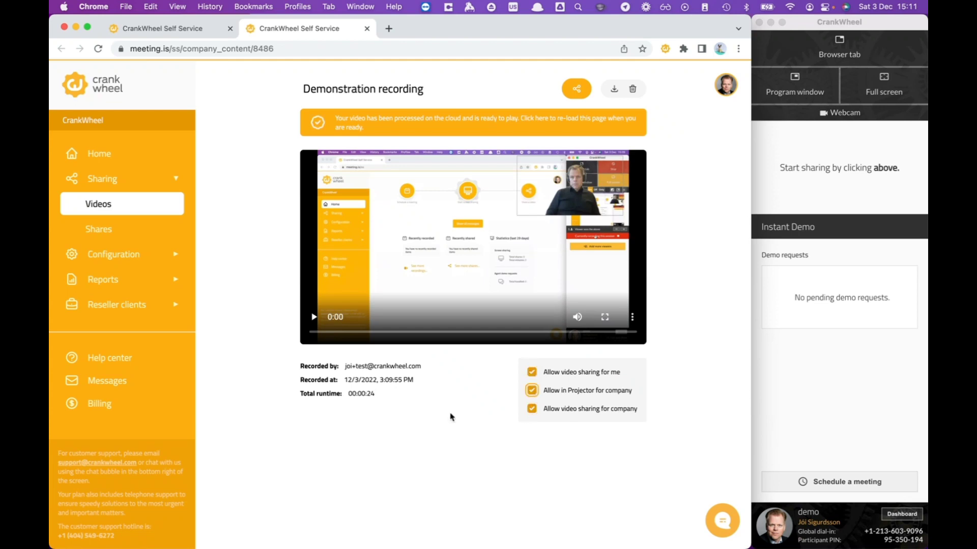
left_click(392, 376)
Reload the page for the processed video, then play and pause its first seconds.
left_click(385, 127)
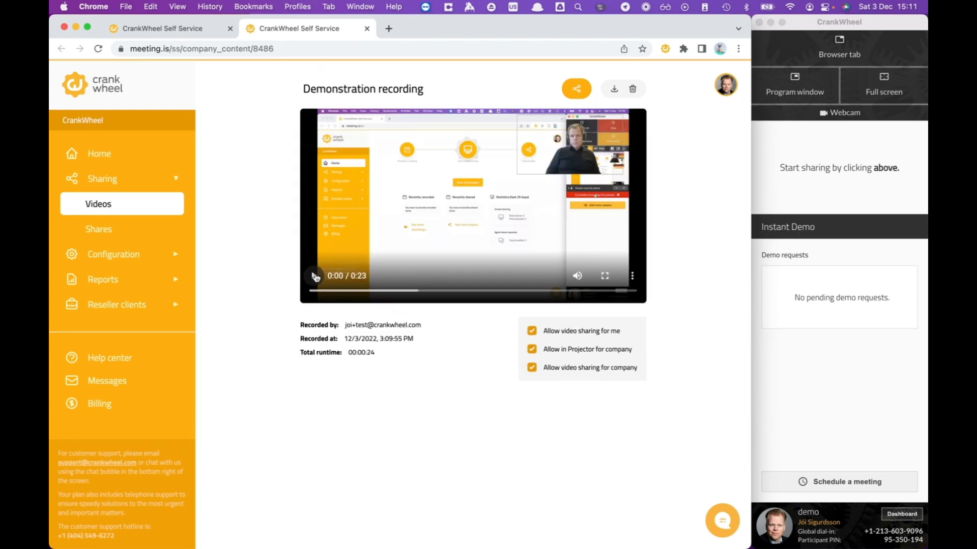
left_click(315, 277)
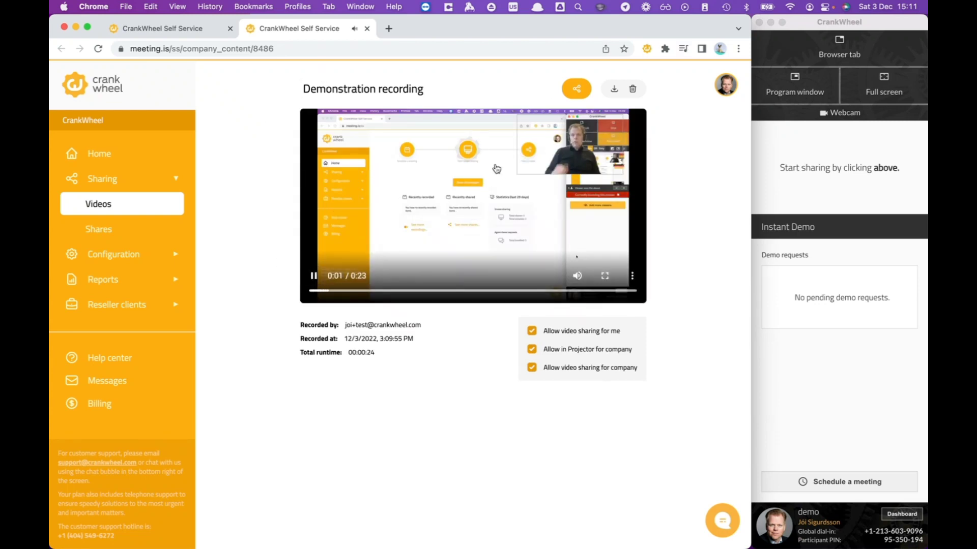
left_click(315, 277)
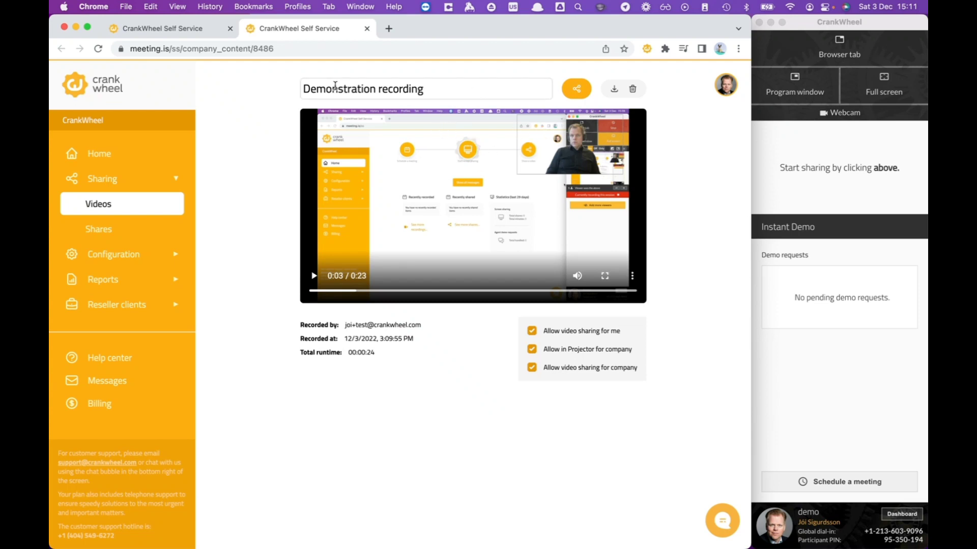
Reopen Demonstration recording from the video list and copy its share link.
left_click(100, 204)
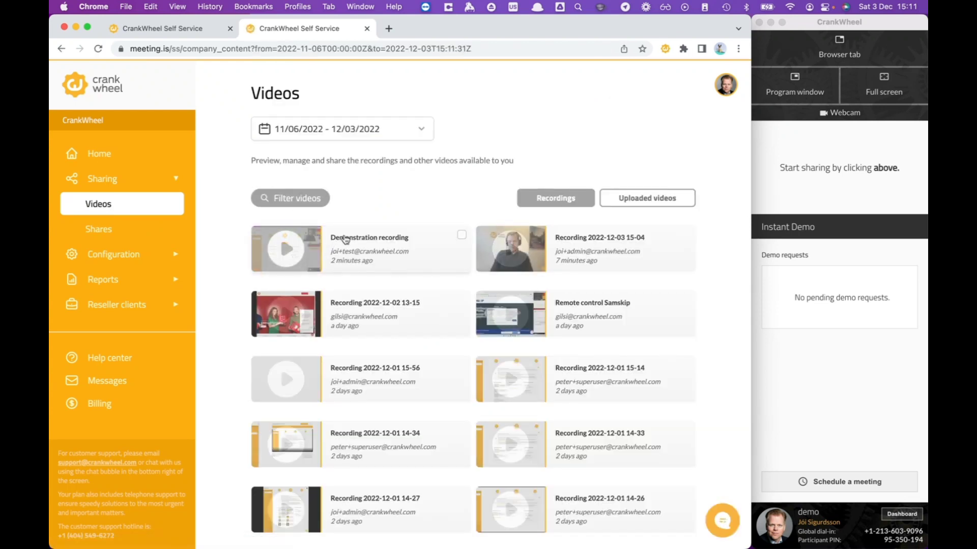
left_click(286, 249)
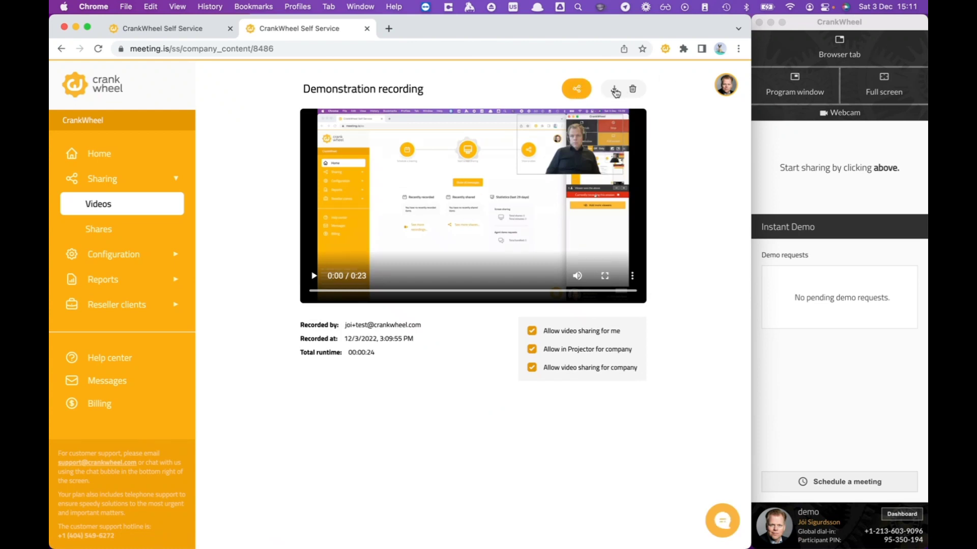
left_click(575, 90)
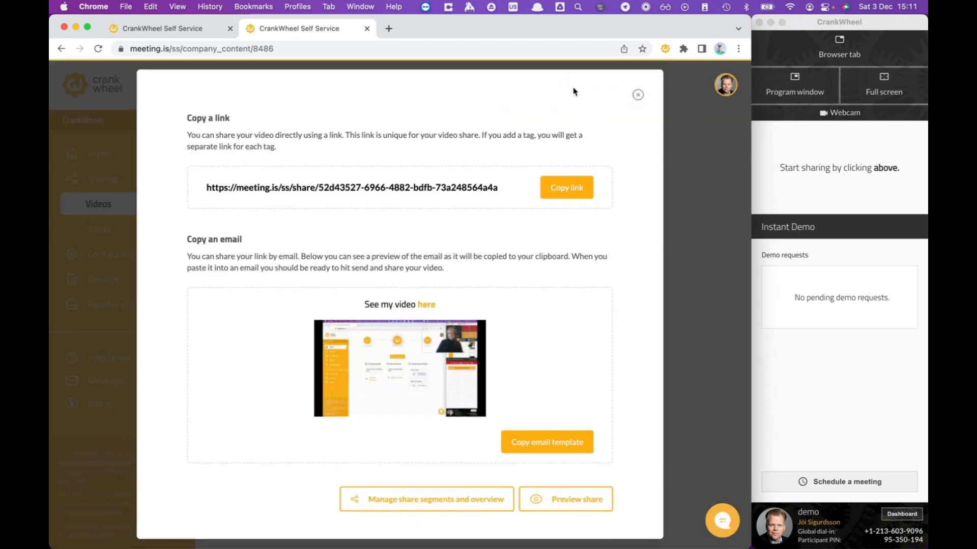
left_click(570, 193)
left_click(548, 445)
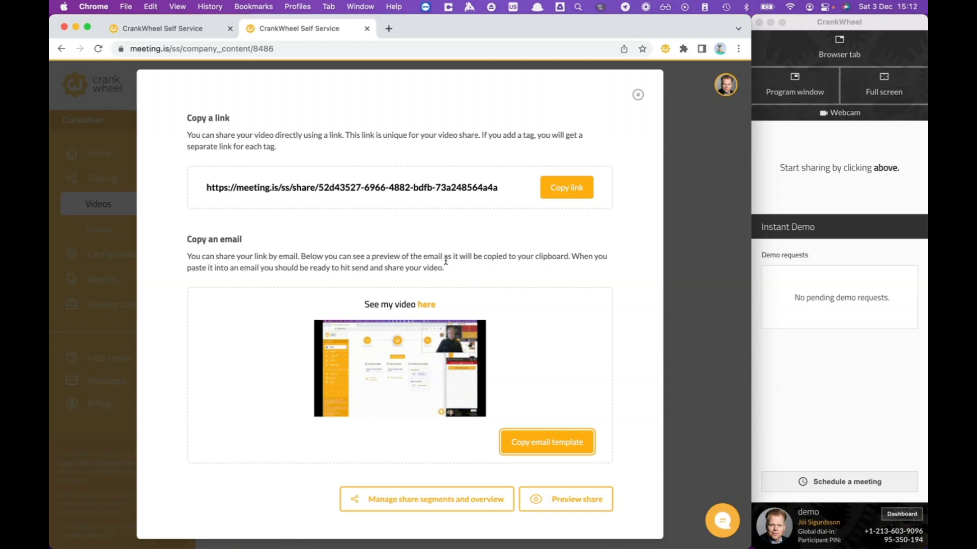
left_click(569, 190)
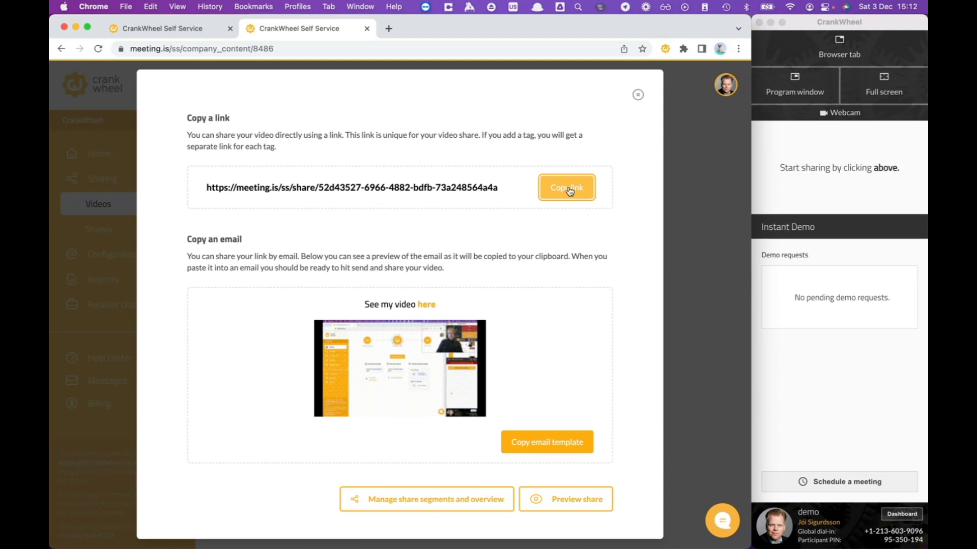
Load the copied share link in an Incognito window and play the video to two seconds.
key("super+shift+n")
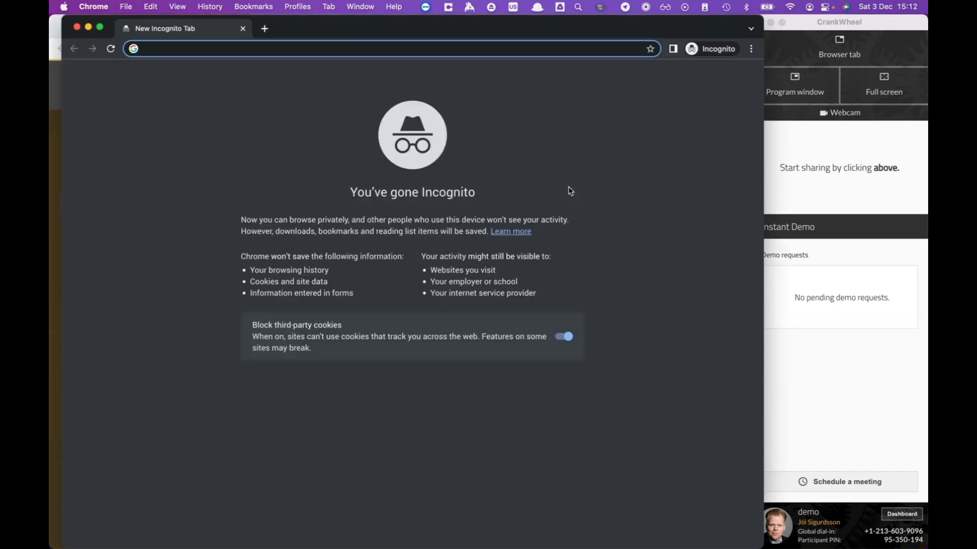
key("super+v")
key("Return")
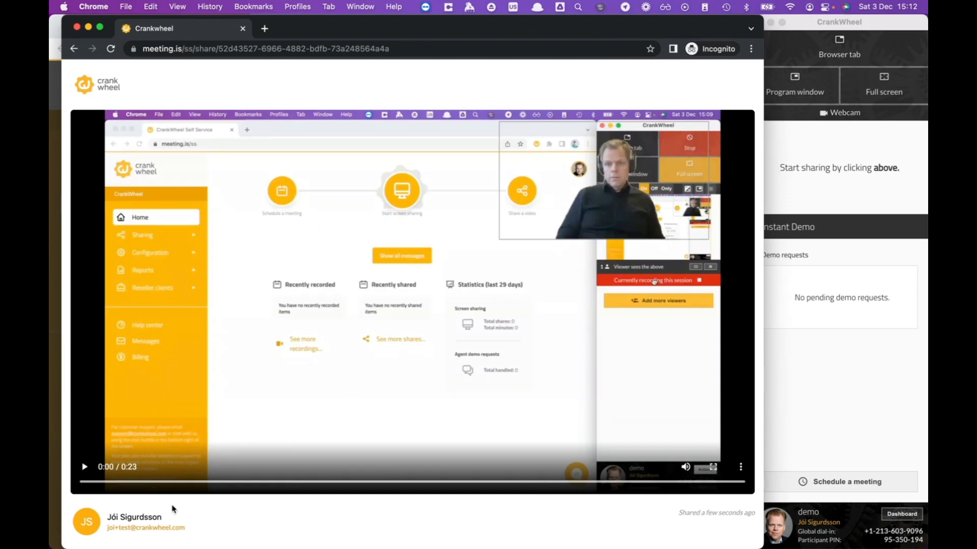
left_click(85, 467)
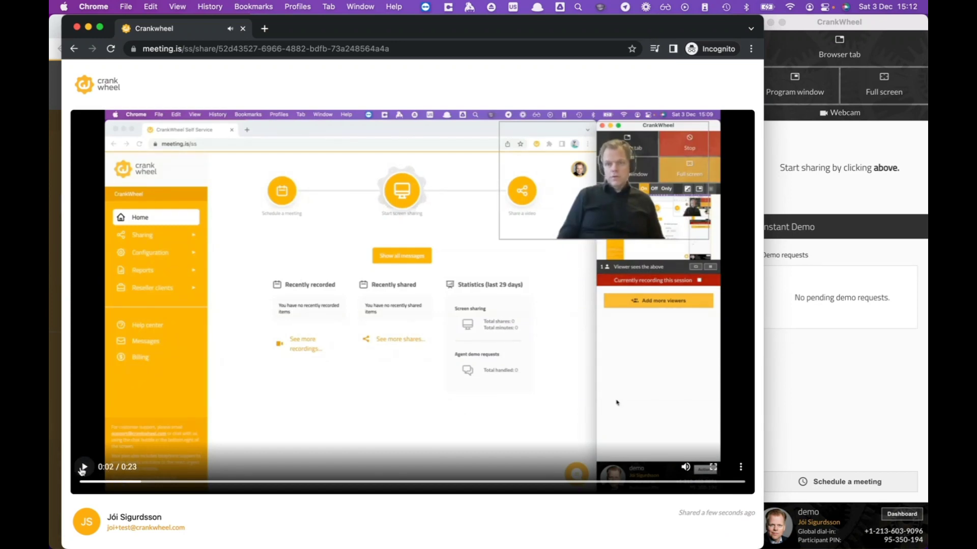
left_click(632, 311)
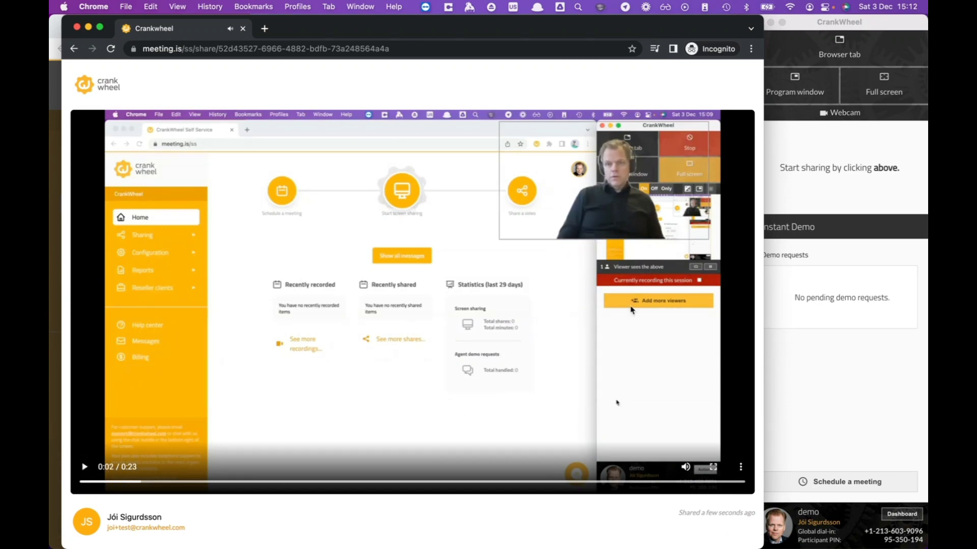
Close the viewer tab, open the sharing overview and check the Default Segment list.
left_click(244, 29)
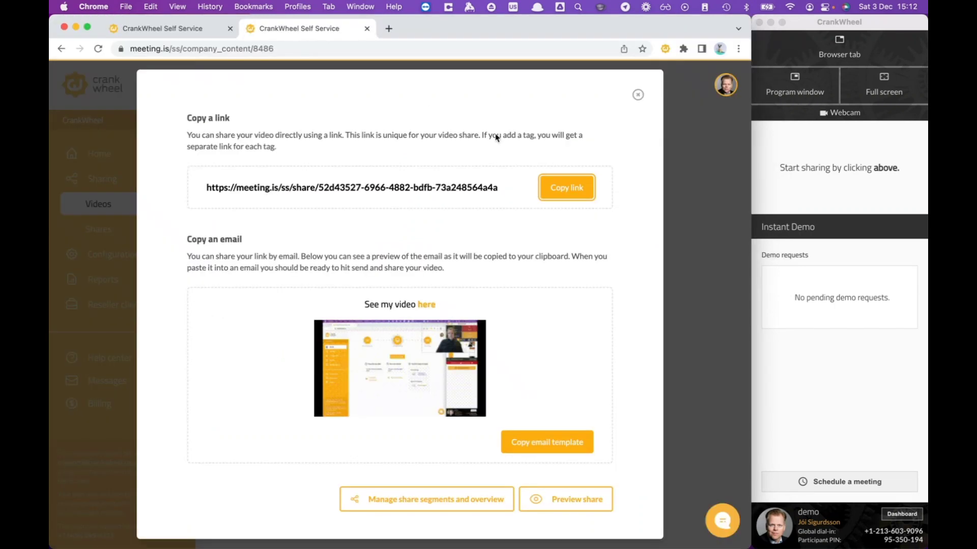
left_click(418, 503)
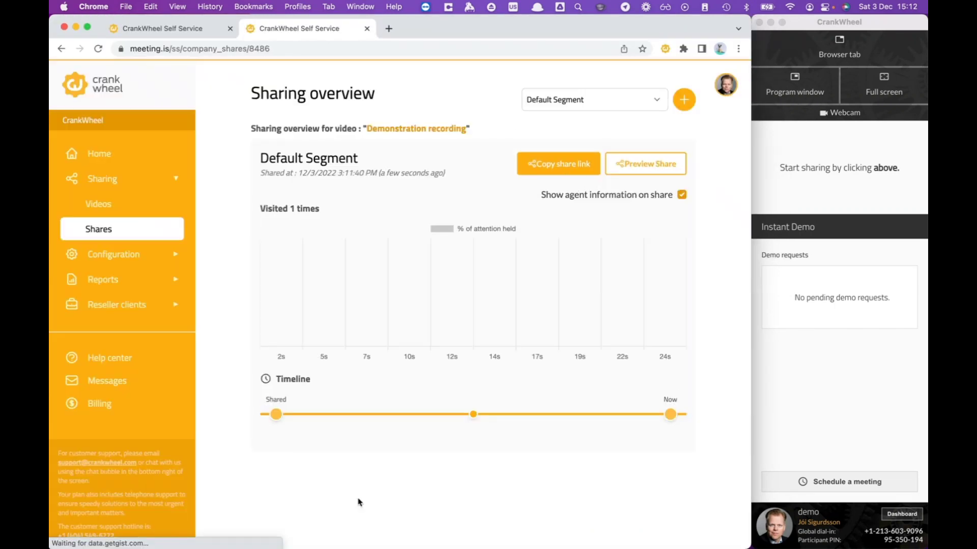
mouse_move(479, 415)
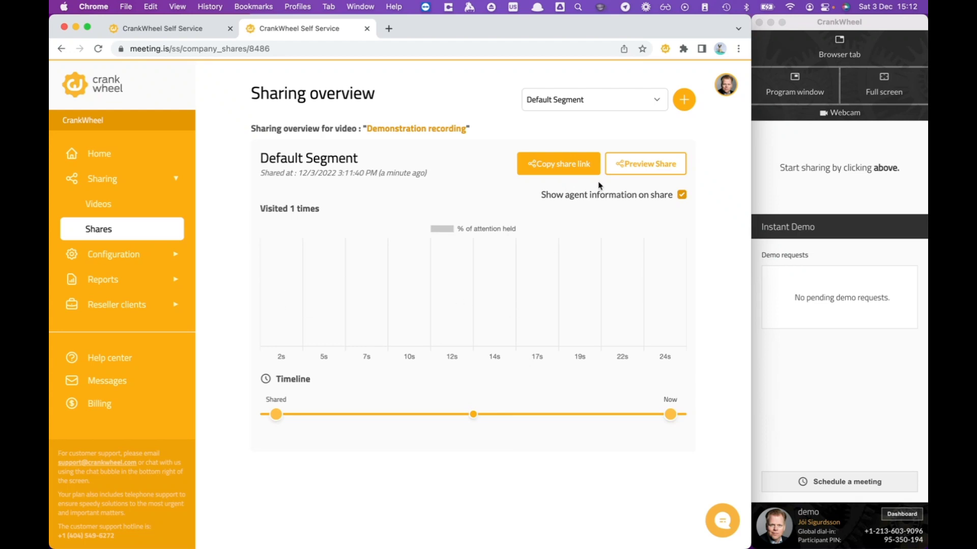
left_click(610, 105)
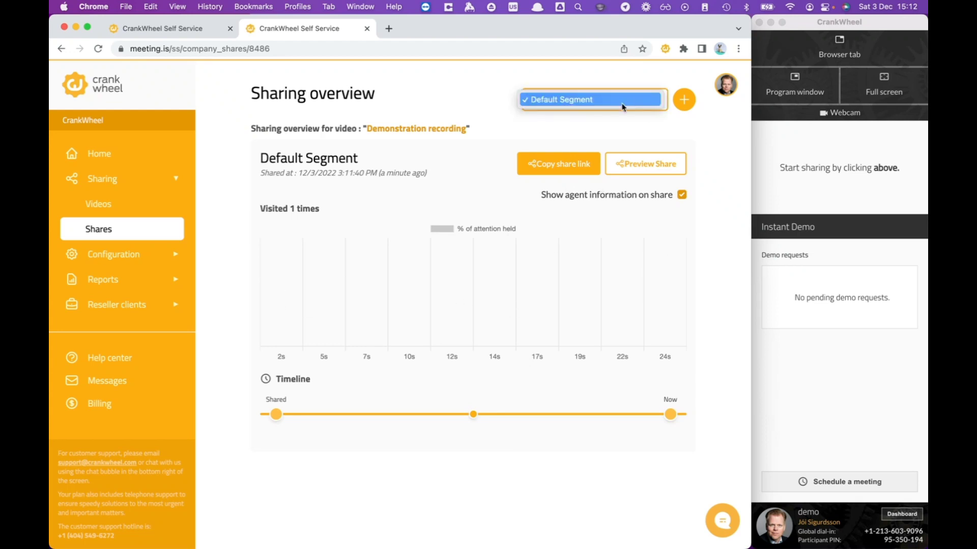
left_click(584, 126)
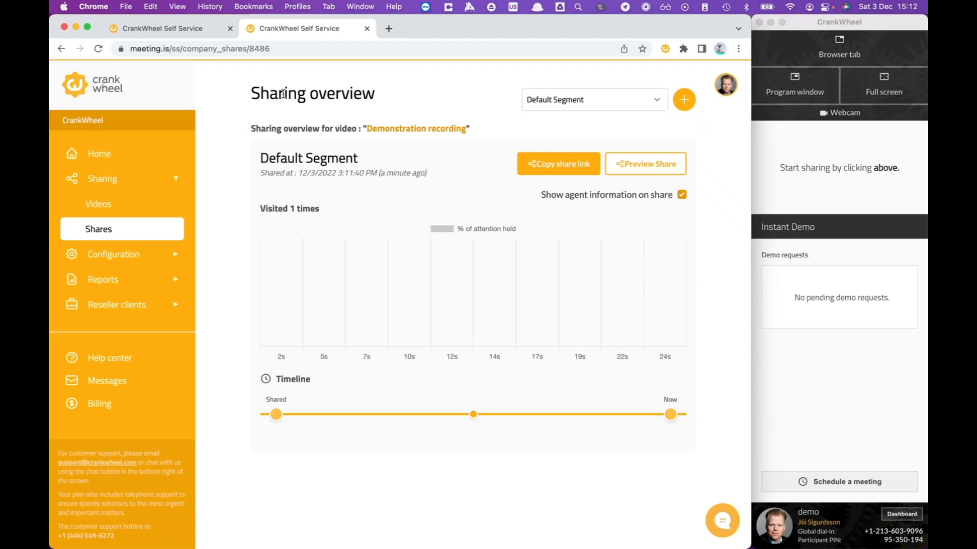
Start sharing the current browser tab from the CrankWheel panel.
left_click(873, 87)
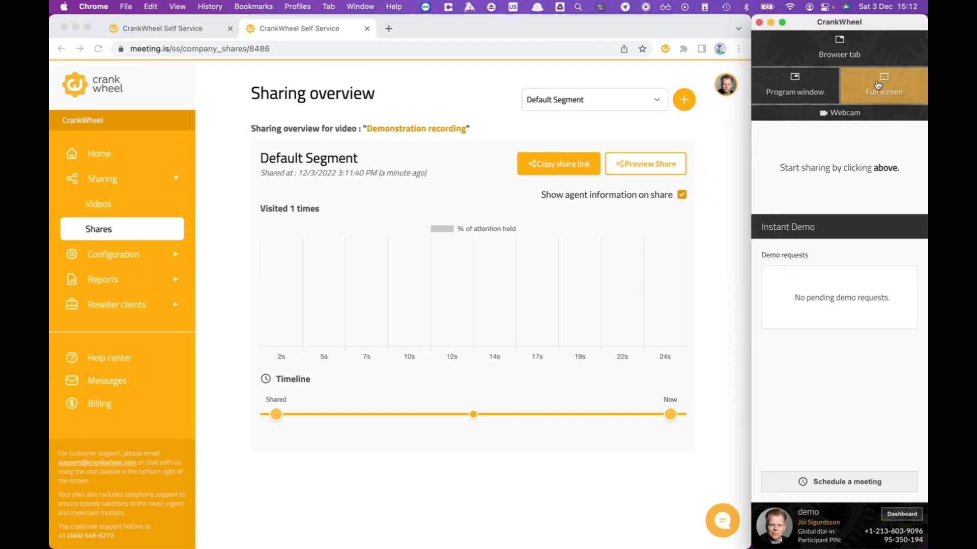
left_click(821, 45)
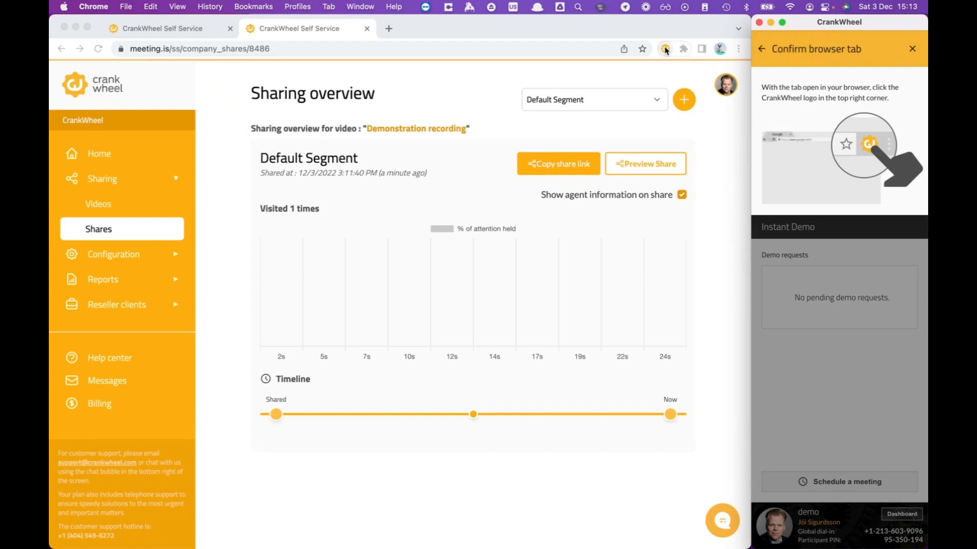
left_click(665, 50)
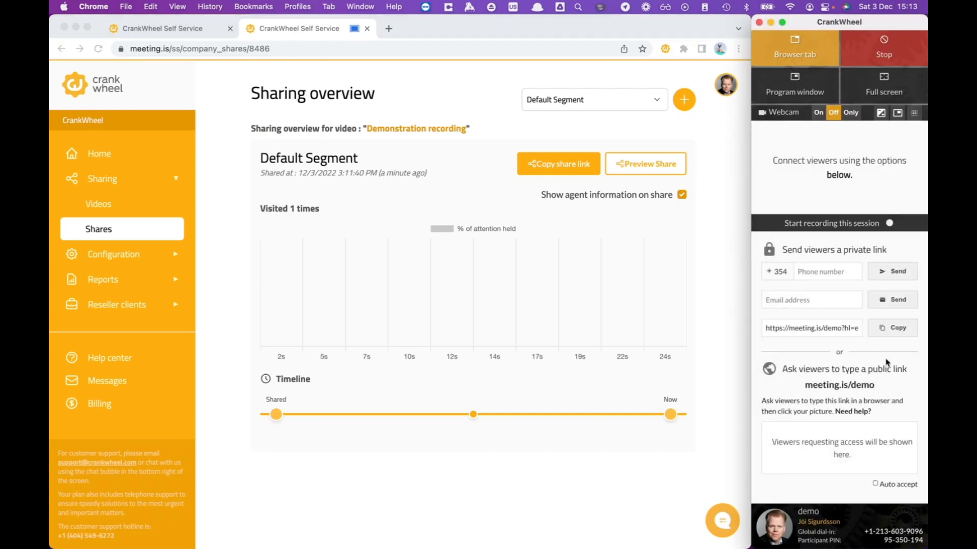
Copy the private meeting link and open it as a viewer in a new window.
left_click(892, 327)
key("super+n")
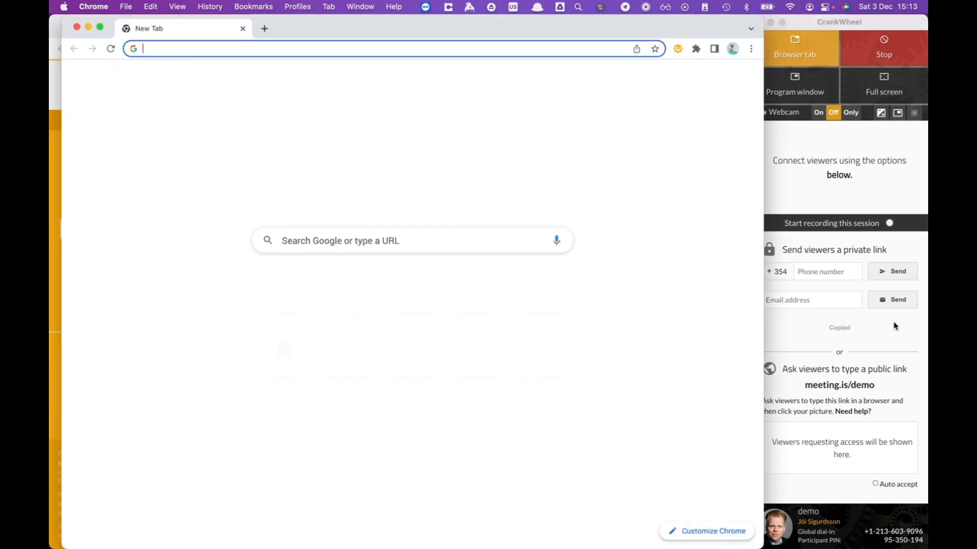
key("super+v")
key("Return")
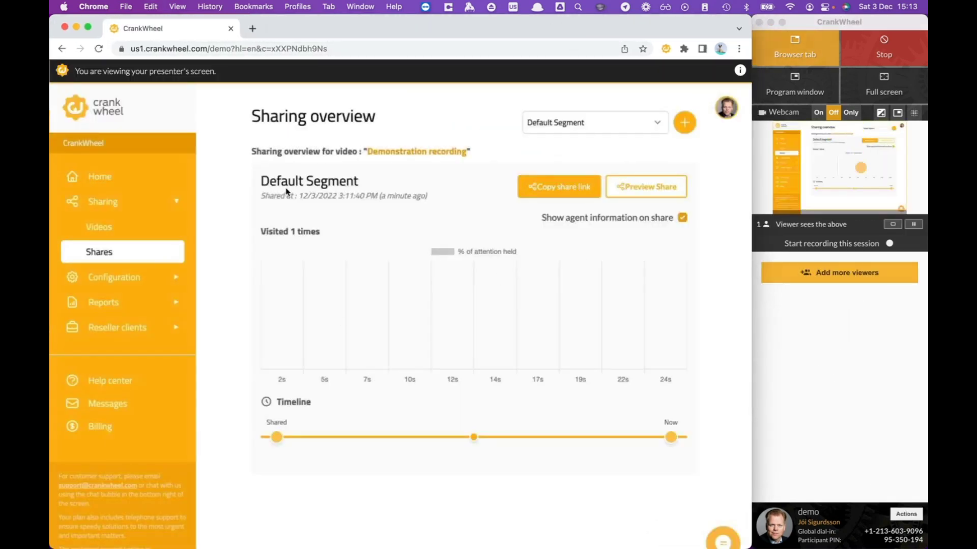
Pick the saved video 'Share your screen to a Tesla' from the session Actions to show in-session.
left_click(844, 373)
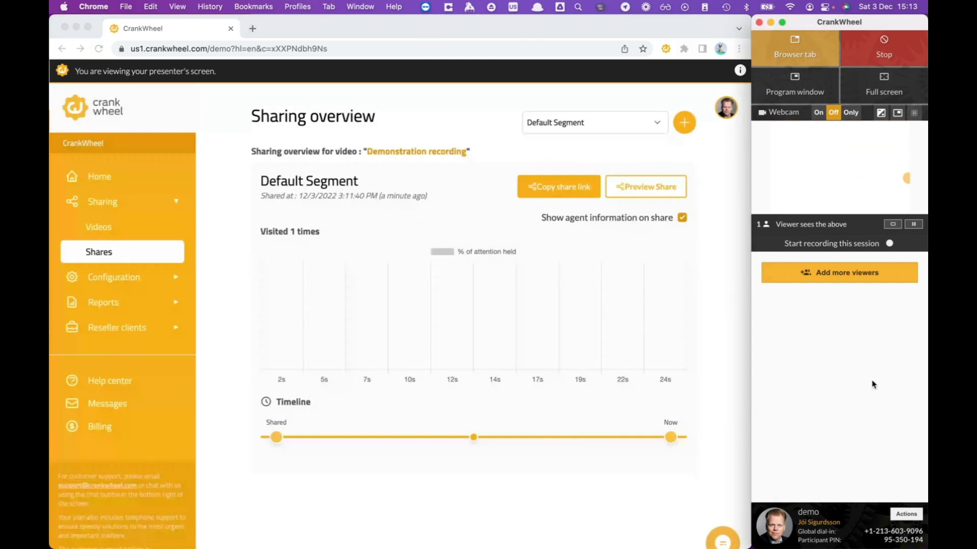
left_click(906, 515)
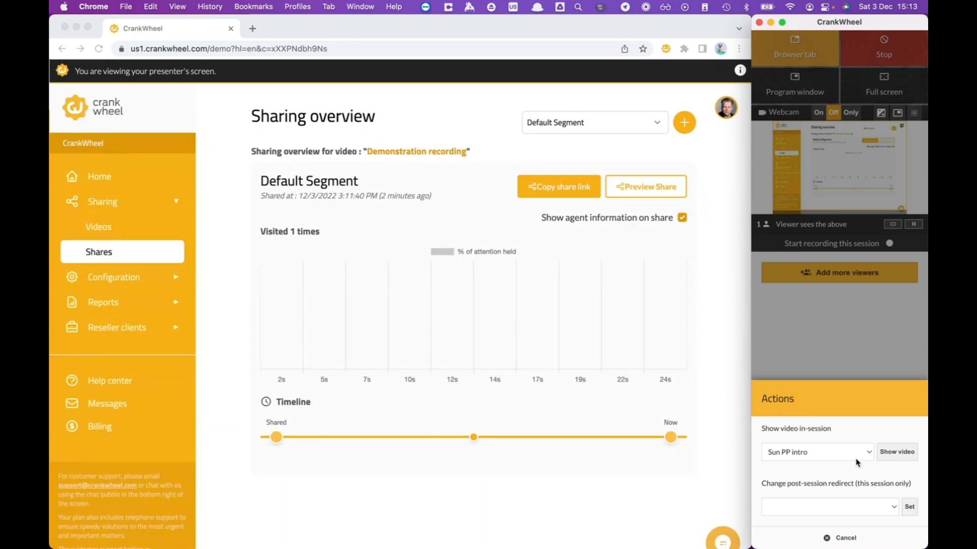
left_click(869, 456)
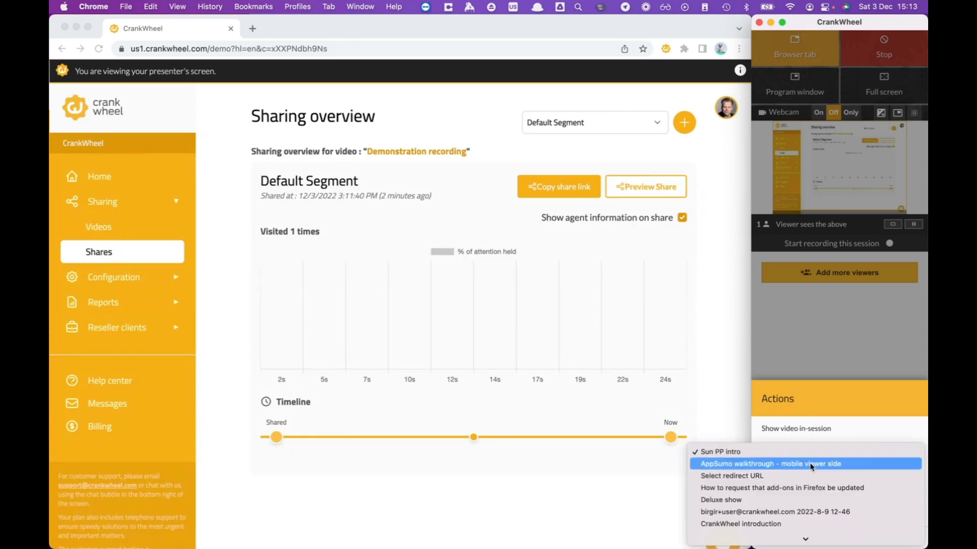
scroll(769, 496, "down", 5)
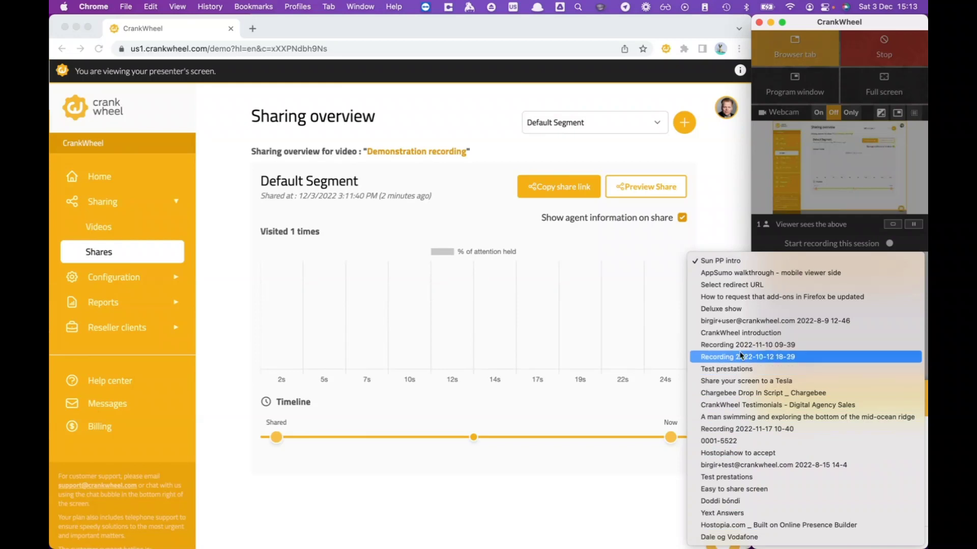
left_click(744, 381)
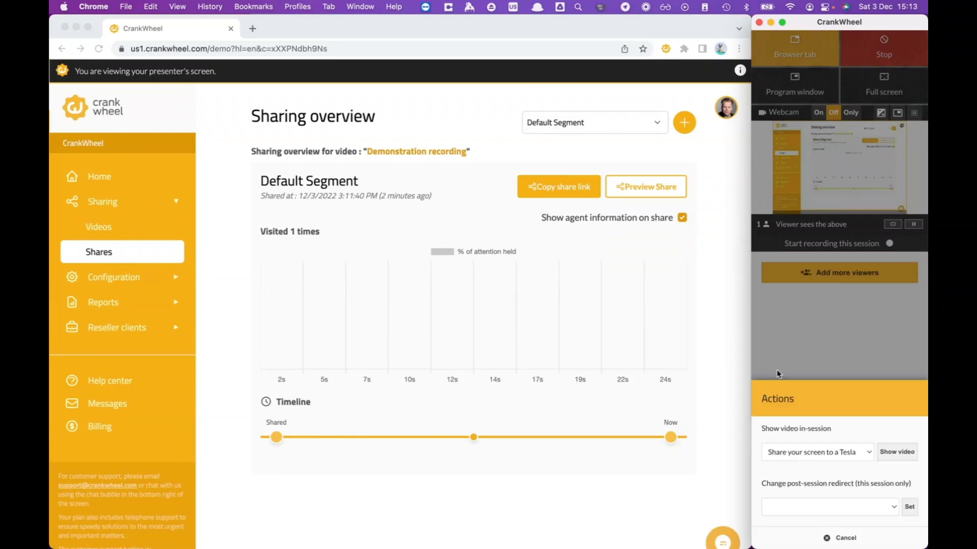
Send the Tesla video to the viewer and accept it in the viewer's browser window.
left_click(896, 453)
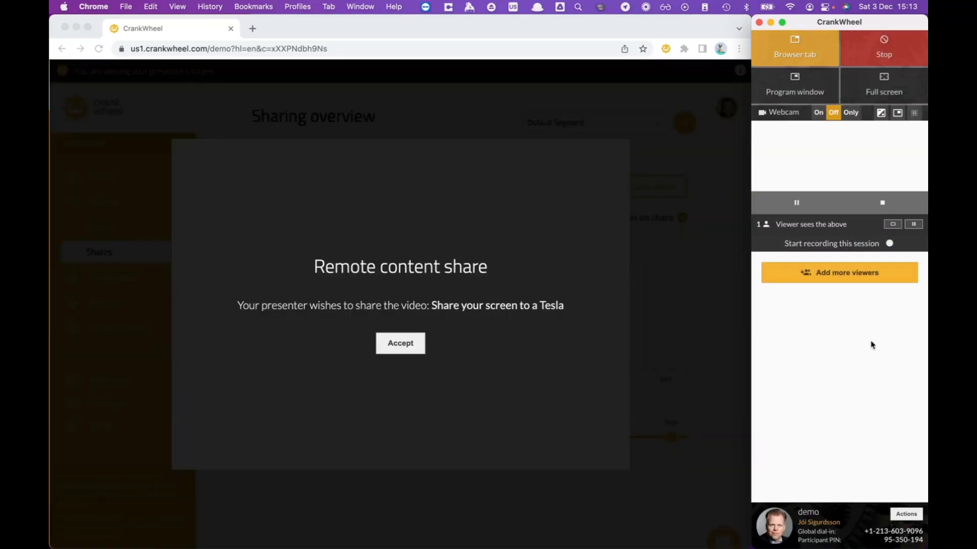
left_click(430, 286)
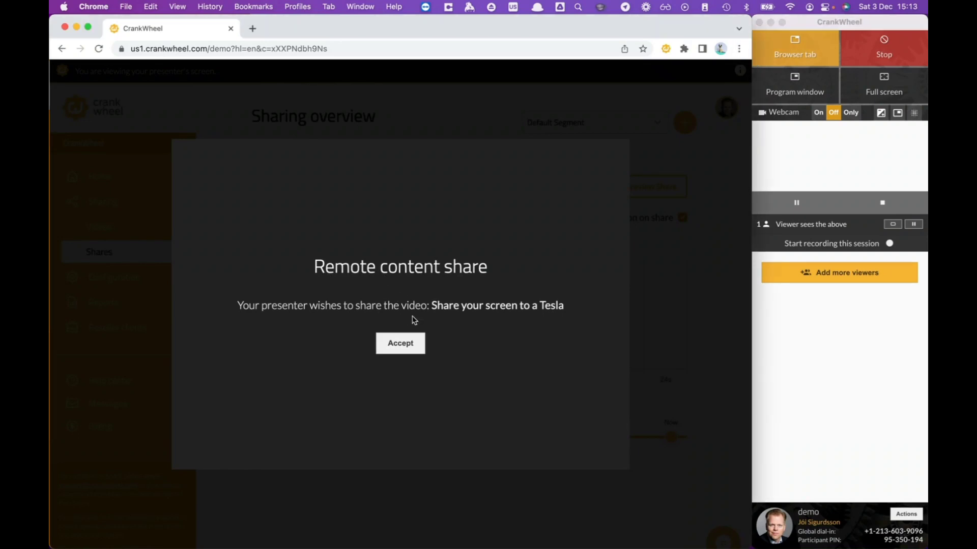
left_click(396, 346)
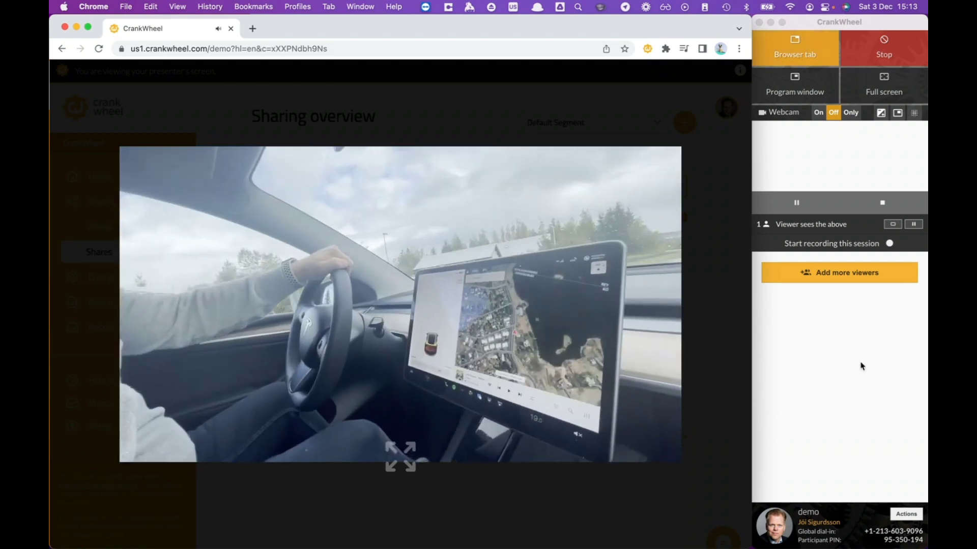
Play the Tesla video, pause and resume it, then stop and close the share.
left_click(869, 367)
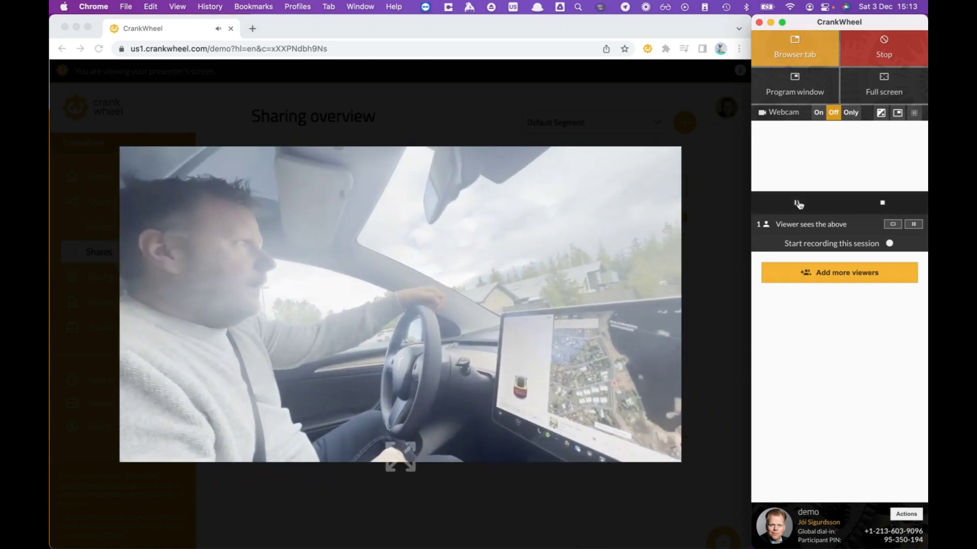
left_click(798, 203)
left_click(797, 204)
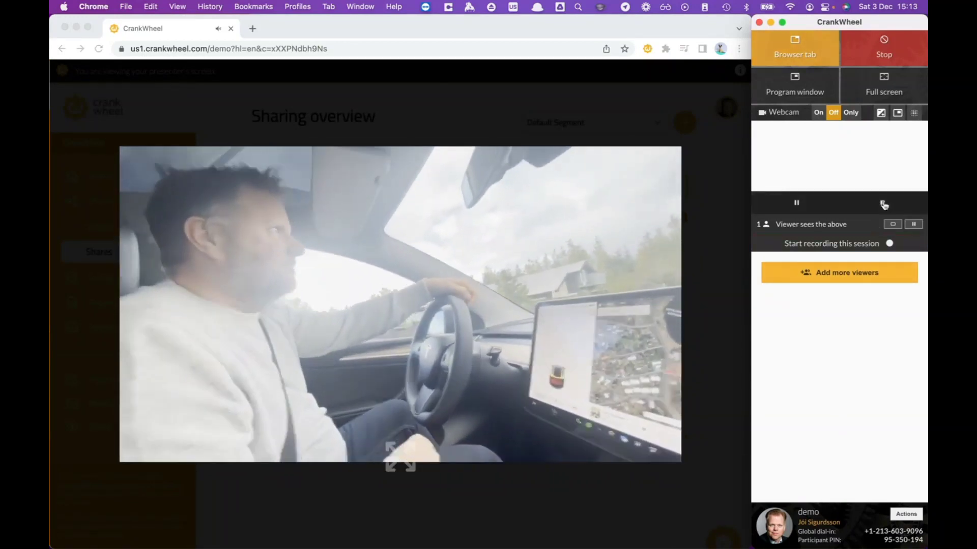
left_click(883, 203)
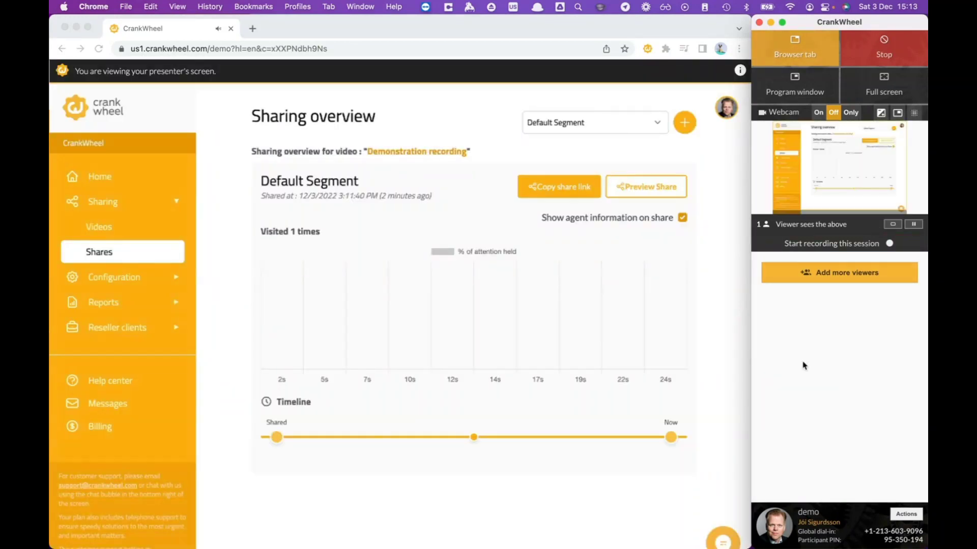